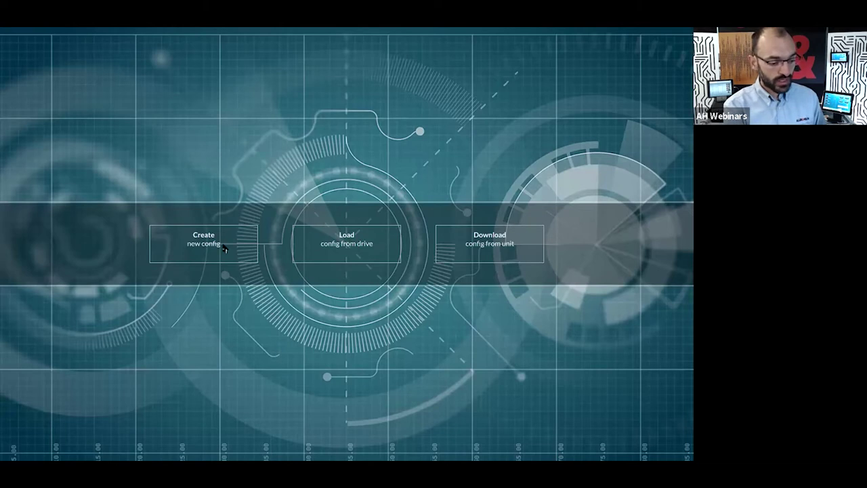
Create a new config and place an image element showing Dark-Backgrounds-005.jpeg on its layout canvas.
{"action": "left_click", "coordinate": [198, 248]}
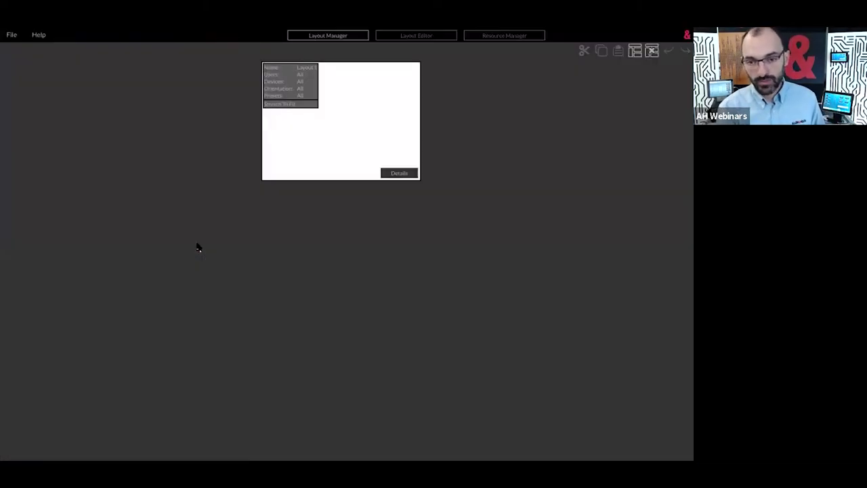
{"action": "double_click", "coordinate": [350, 129]}
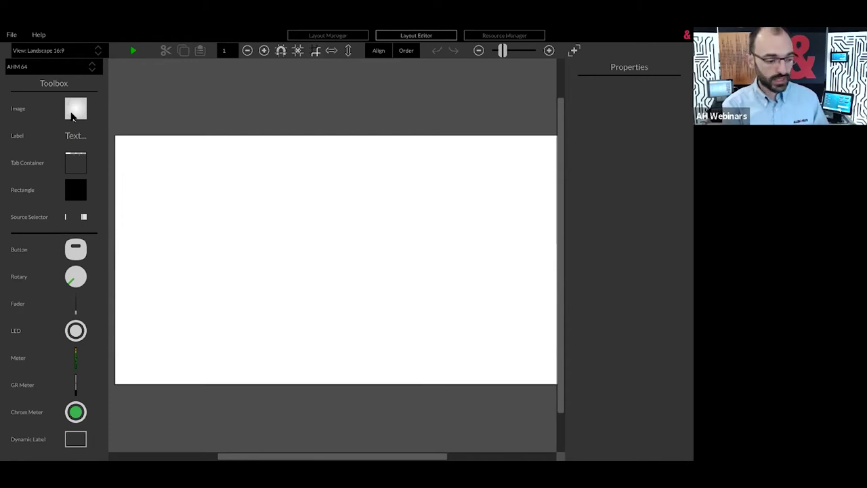
{"action": "left_click_drag", "start_coordinate": [73, 115], "coordinate": [233, 249]}
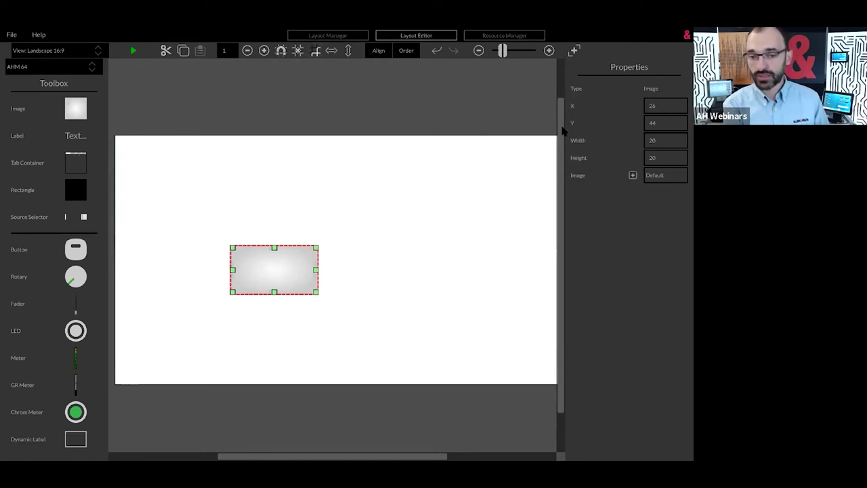
{"action": "left_click", "coordinate": [632, 176]}
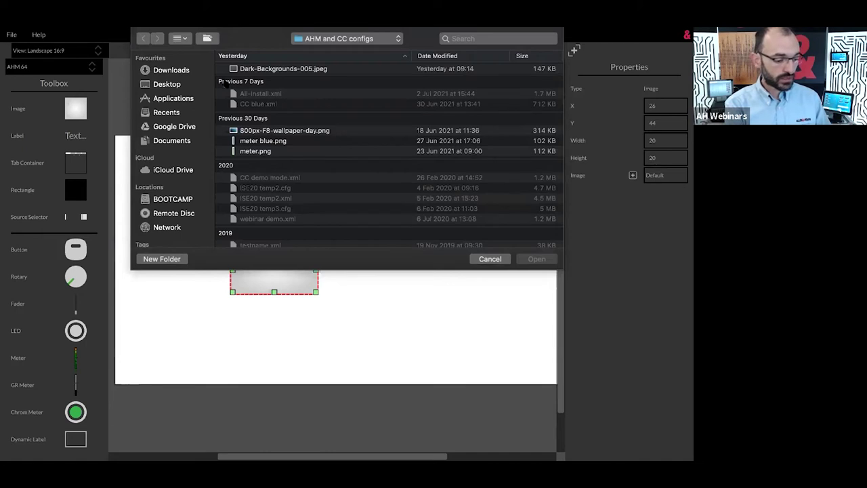
{"action": "left_click", "coordinate": [244, 69]}
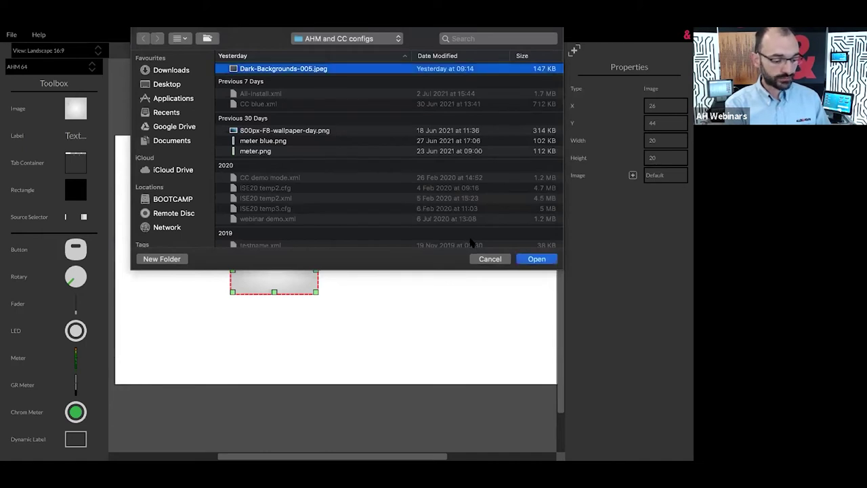
{"action": "left_click", "coordinate": [536, 259]}
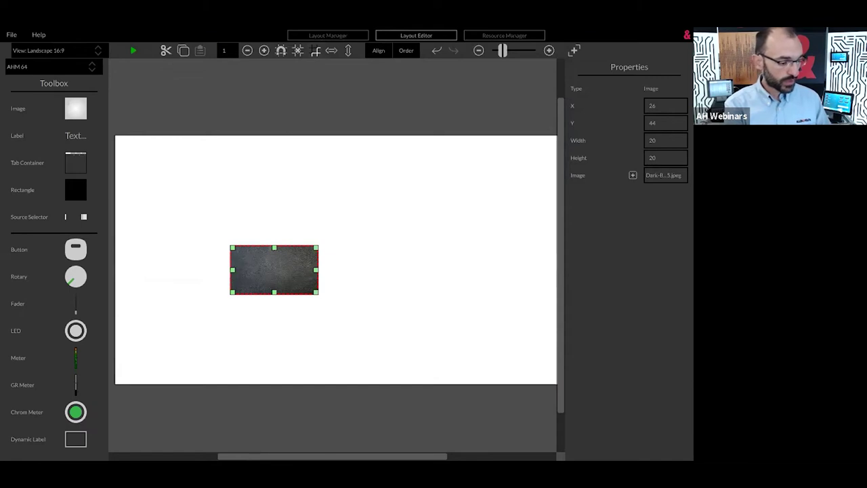
Expand the background image to the full height and width of the canvas.
{"action": "left_click", "coordinate": [29, 42]}
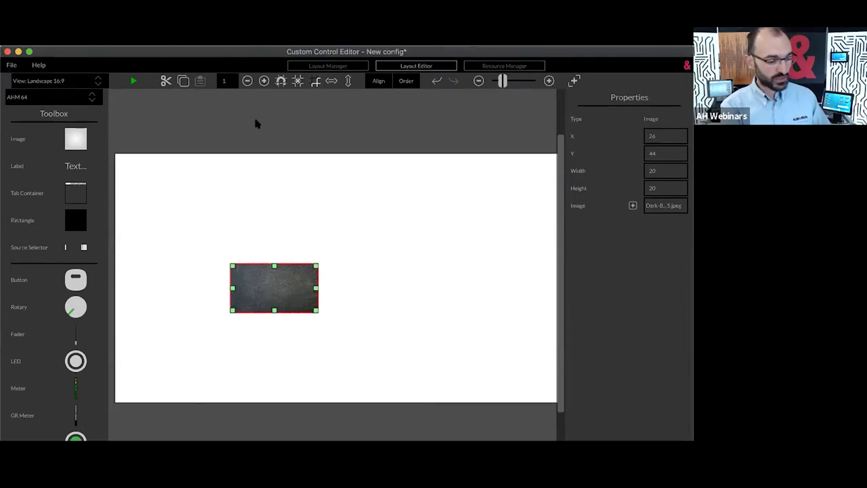
{"action": "left_click", "coordinate": [347, 81]}
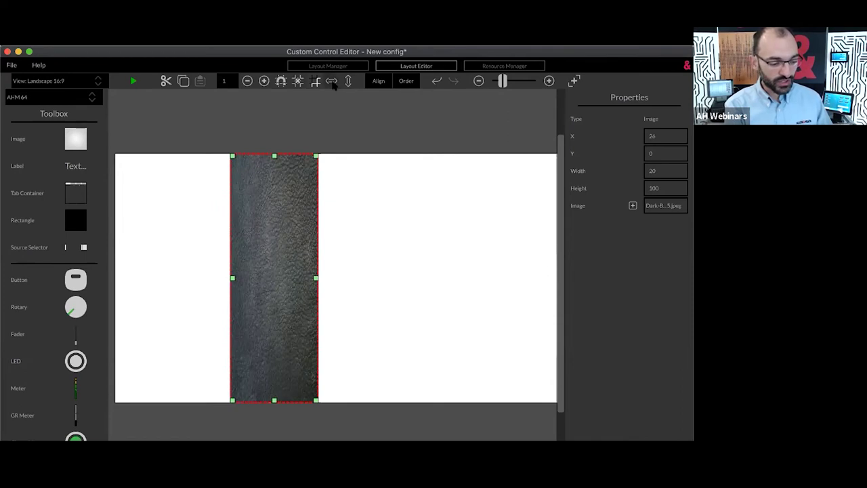
{"action": "left_click", "coordinate": [332, 81]}
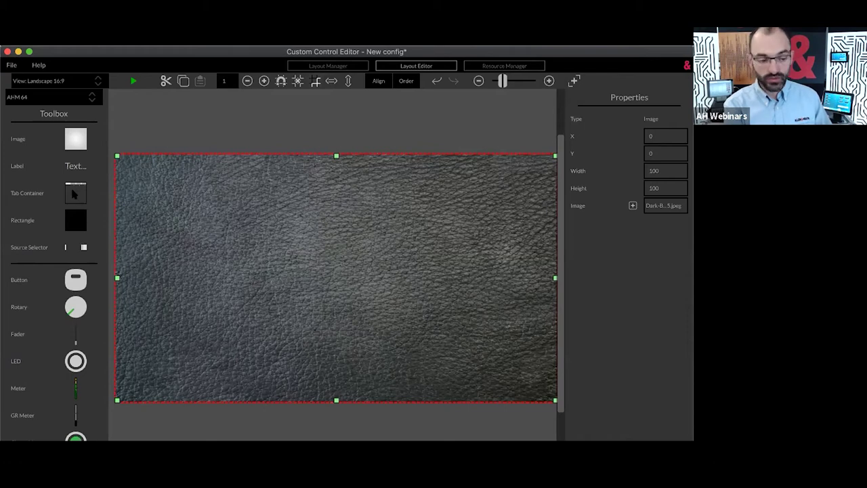
Place a tab container over the background image and expand it to the full height and width of the canvas.
{"action": "left_click_drag", "start_coordinate": [74, 193], "coordinate": [216, 228]}
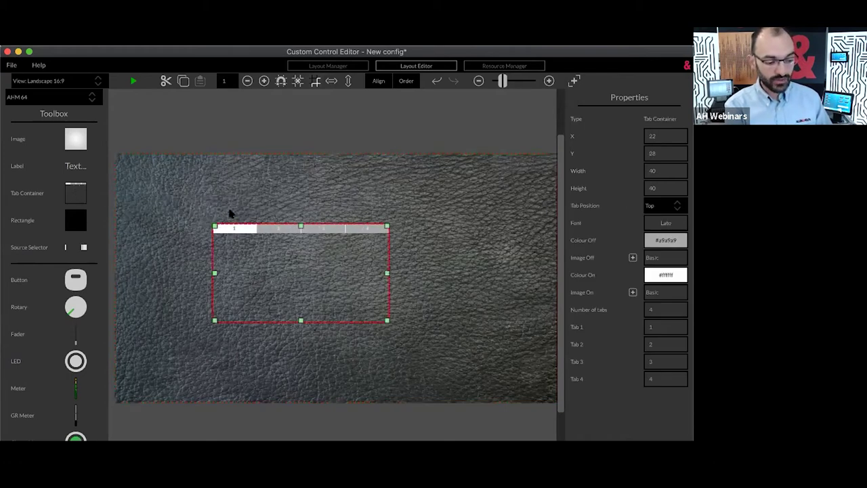
{"action": "left_click", "coordinate": [348, 81]}
{"action": "left_click", "coordinate": [331, 80]}
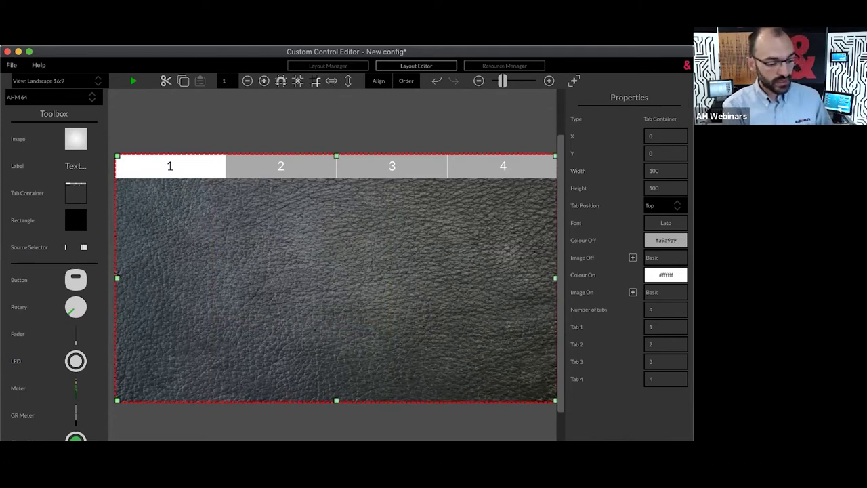
{"action": "key", "text": "Escape"}
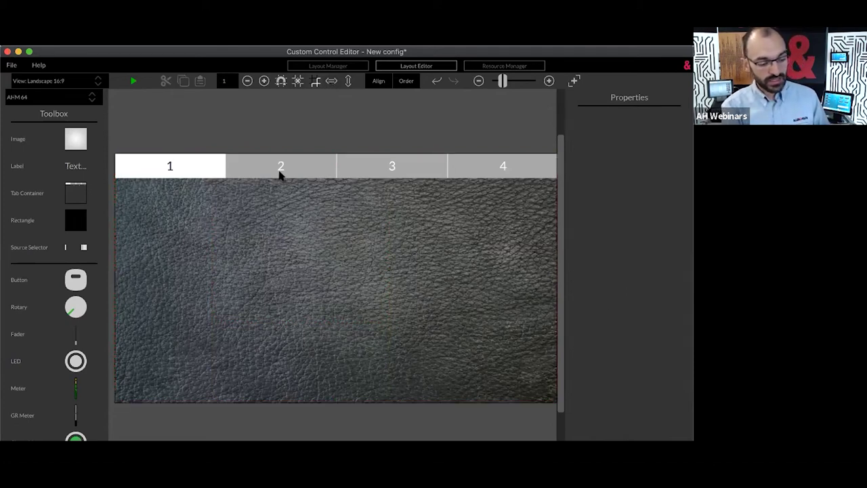
{"action": "left_click", "coordinate": [278, 172]}
{"action": "key", "text": "Escape"}
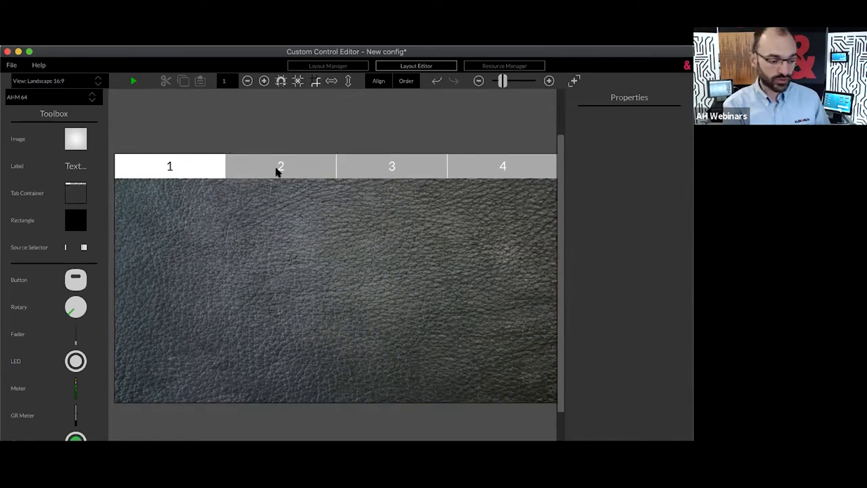
Name the tab container's first tab Home and set its number of tabs to 2.
{"action": "left_click", "coordinate": [200, 167]}
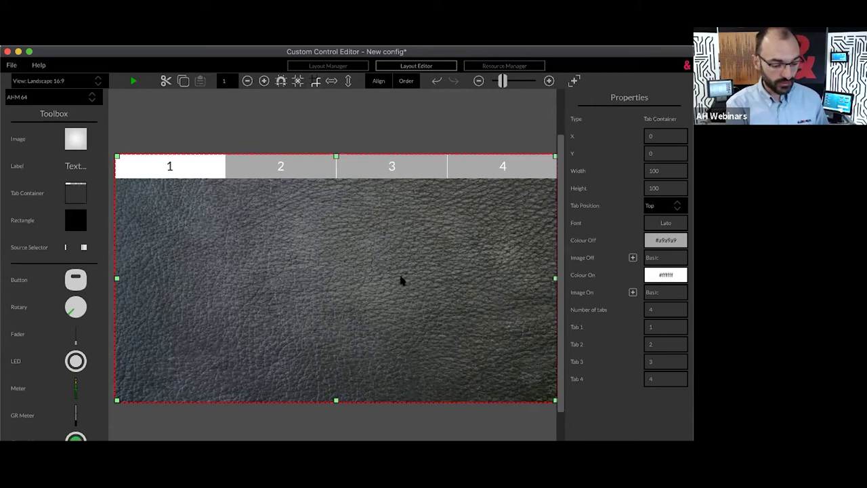
{"action": "double_click", "coordinate": [667, 326]}
{"action": "type", "text": "Home"}
{"action": "left_click", "coordinate": [666, 313]}
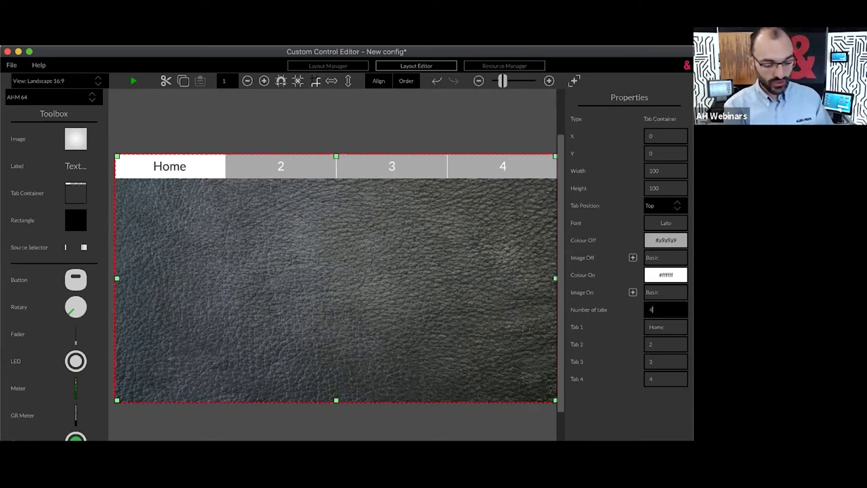
{"action": "type", "text": "2"}
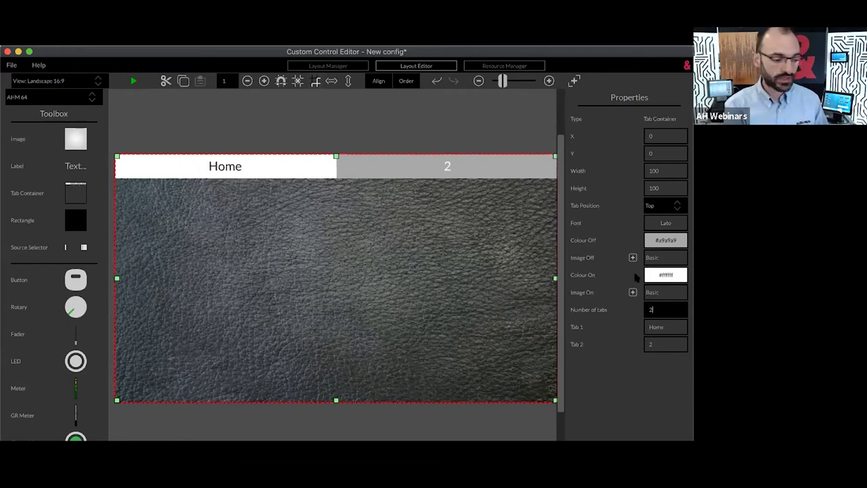
{"action": "left_click", "coordinate": [149, 134]}
Place a button near the upper left of the Home tab and set its off image to Theme 4 Off 4.
{"action": "left_click_drag", "start_coordinate": [76, 279], "coordinate": [169, 210]}
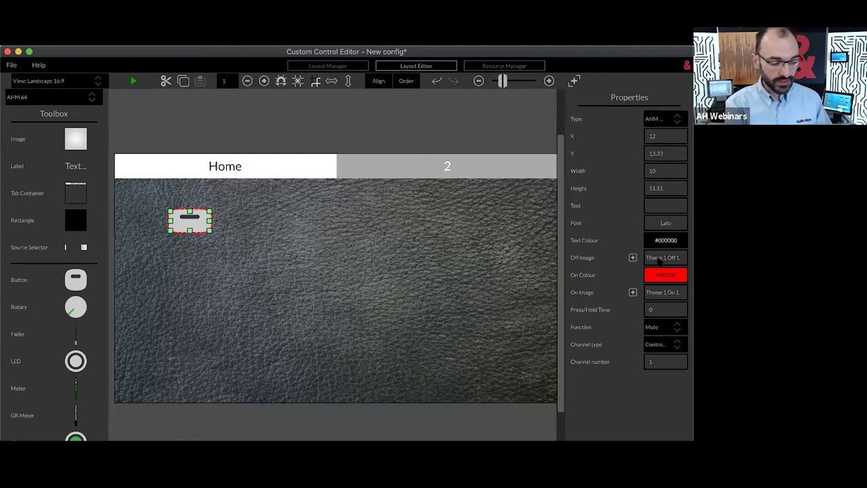
{"action": "left_click", "coordinate": [663, 261]}
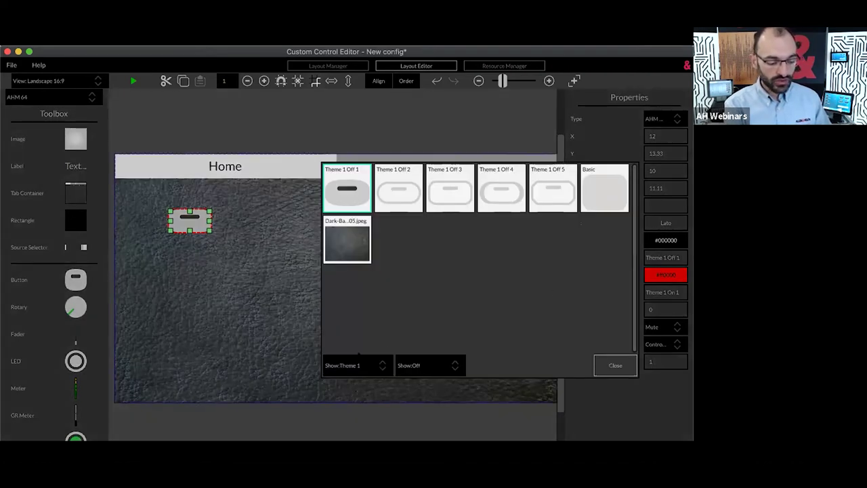
{"action": "left_click", "coordinate": [357, 364]}
{"action": "left_click", "coordinate": [356, 324]}
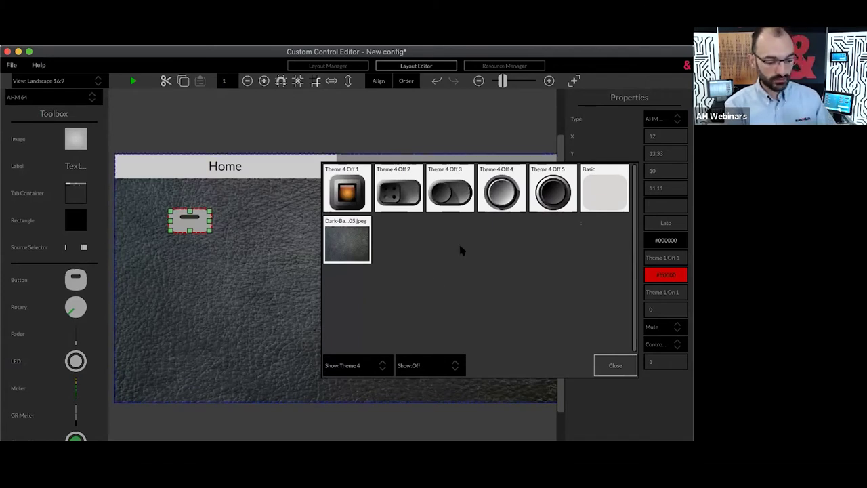
{"action": "left_click", "coordinate": [505, 193]}
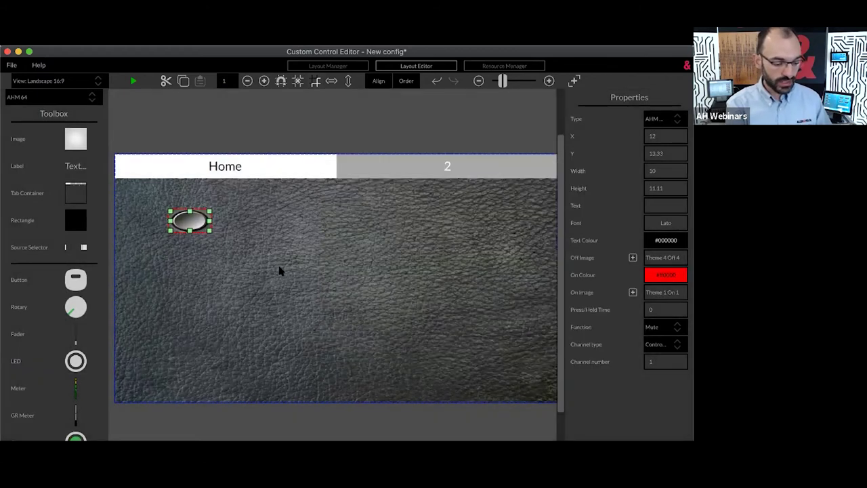
Resize the button to about 7 wide by 13.33 high and set its on image to Theme 4 On 4.
{"action": "mouse_move", "coordinate": [190, 232]}
{"action": "left_mouse_down"}
{"action": "mouse_move", "coordinate": [189, 240]}
{"action": "mouse_move", "coordinate": [205, 224]}
{"action": "mouse_move", "coordinate": [194, 226]}
{"action": "left_mouse_up"}
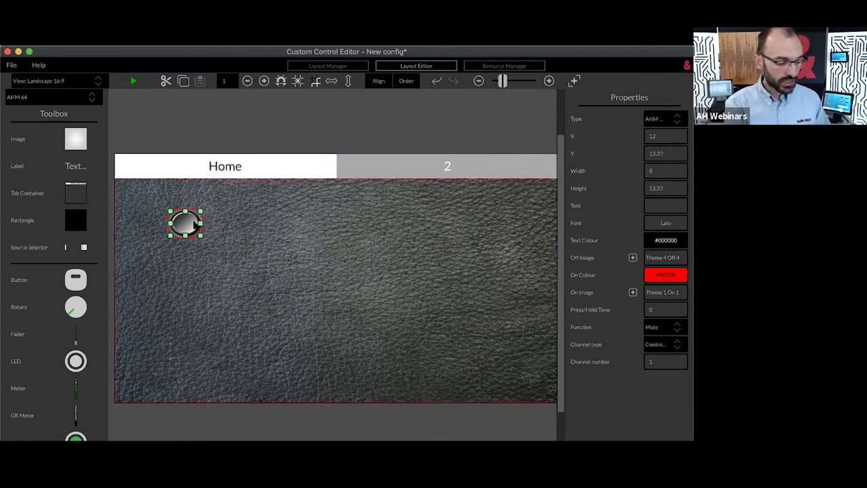
{"action": "left_click_drag", "start_coordinate": [195, 225], "coordinate": [191, 226]}
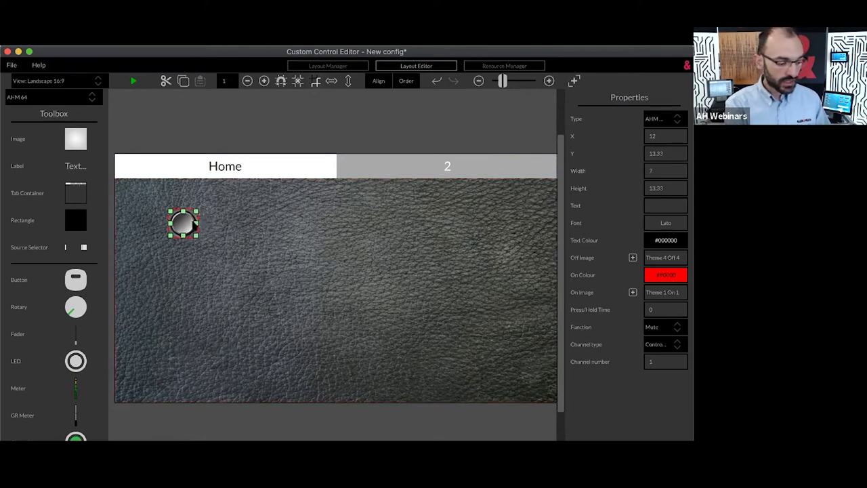
{"action": "left_click", "coordinate": [650, 291]}
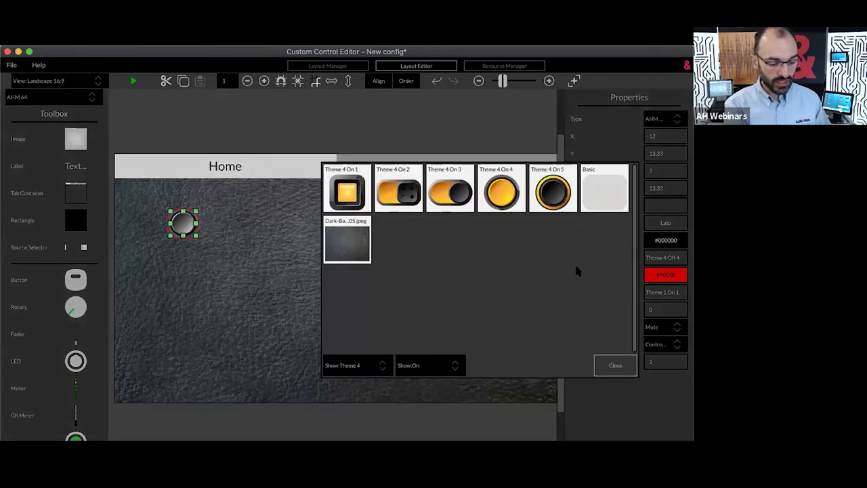
{"action": "left_click", "coordinate": [504, 193]}
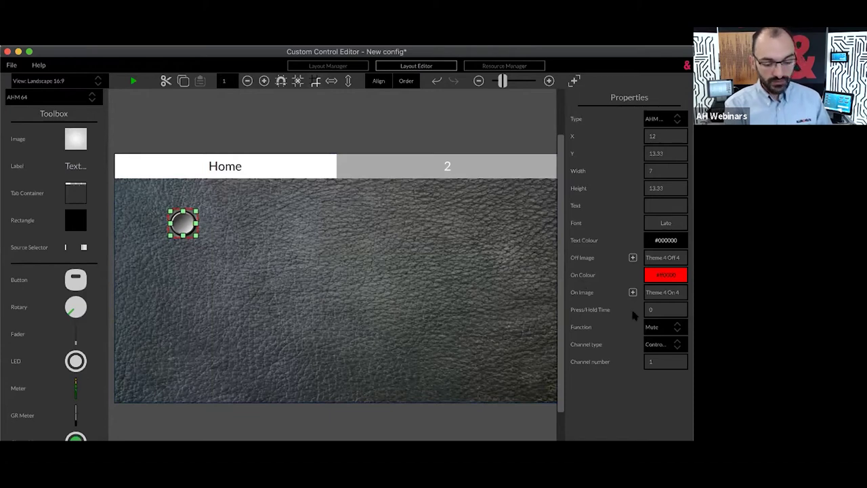
Assign the button the Mute function with channel type Input.
{"action": "left_click", "coordinate": [660, 326]}
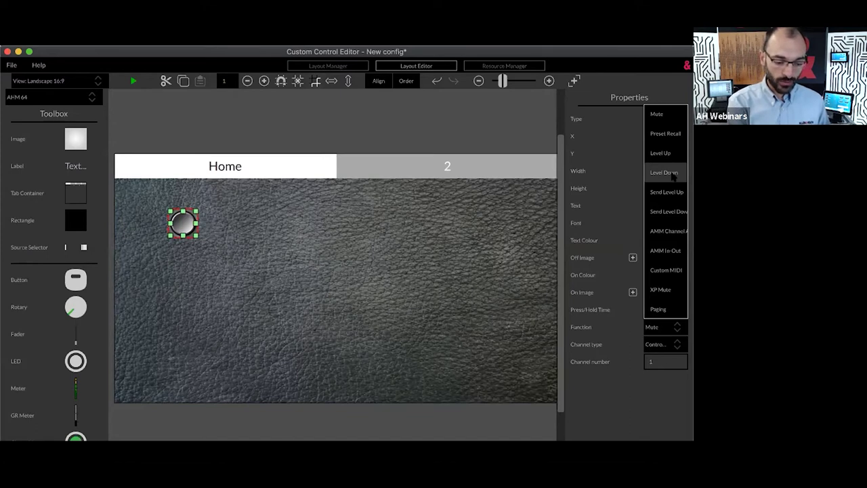
{"action": "left_click", "coordinate": [656, 114]}
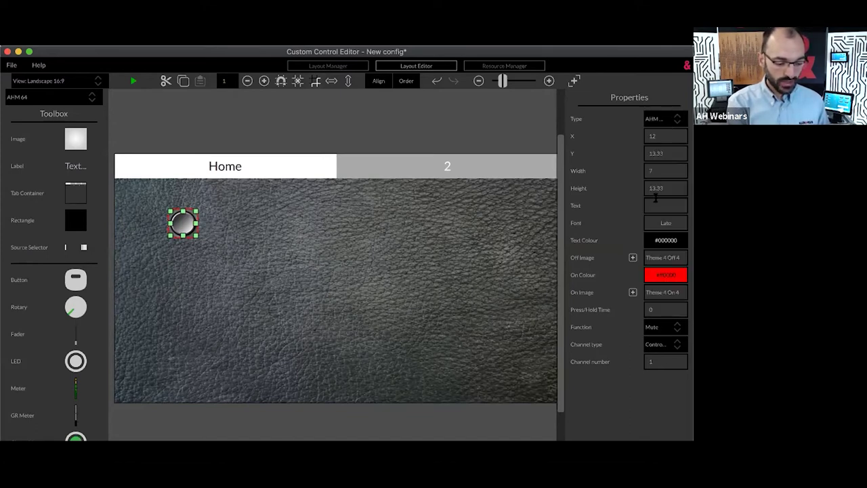
{"action": "left_click", "coordinate": [647, 346]}
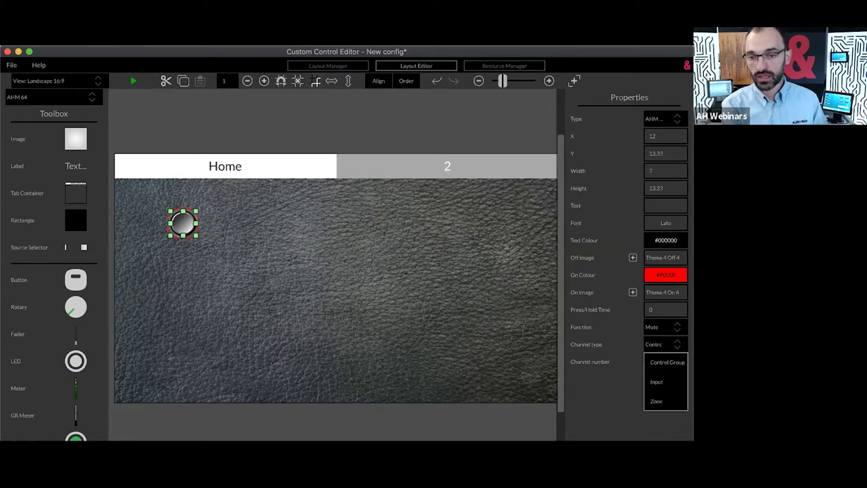
{"action": "left_click", "coordinate": [660, 382]}
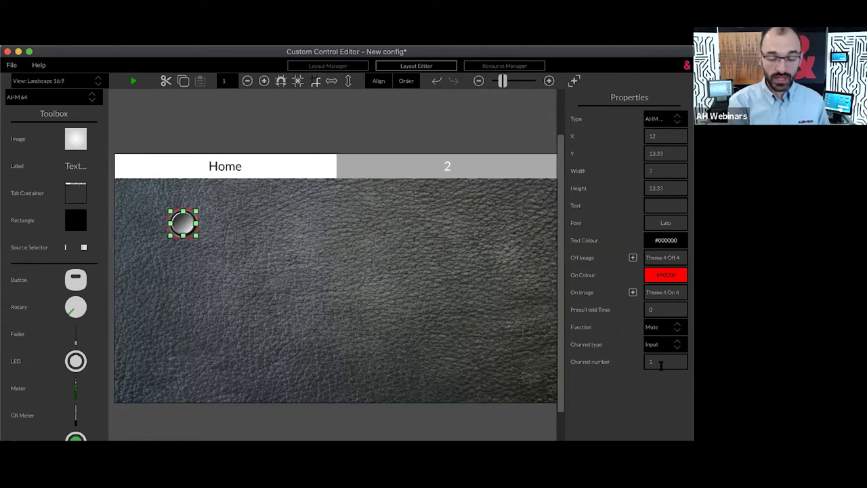
{"action": "left_click", "coordinate": [234, 279]}
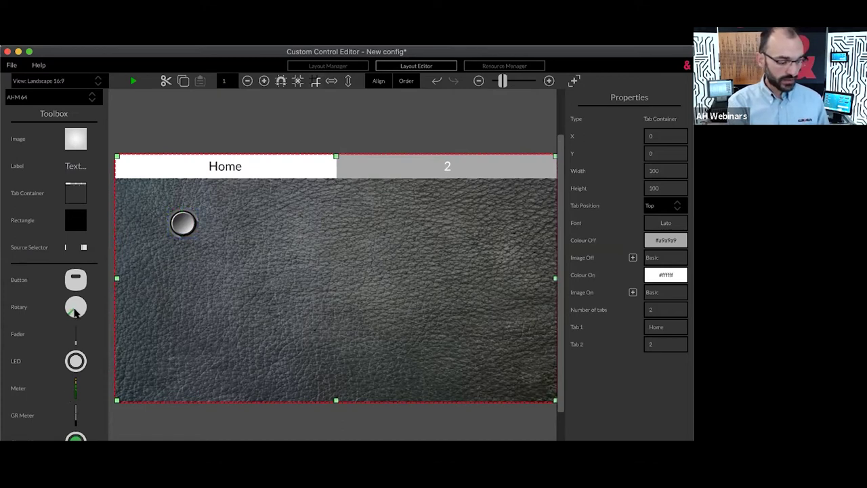
Place a fader below and right of the button, about 5 wide by 52.22 high, with knob image Theme 4 Knob 4.
{"action": "left_click_drag", "start_coordinate": [74, 341], "coordinate": [248, 260]}
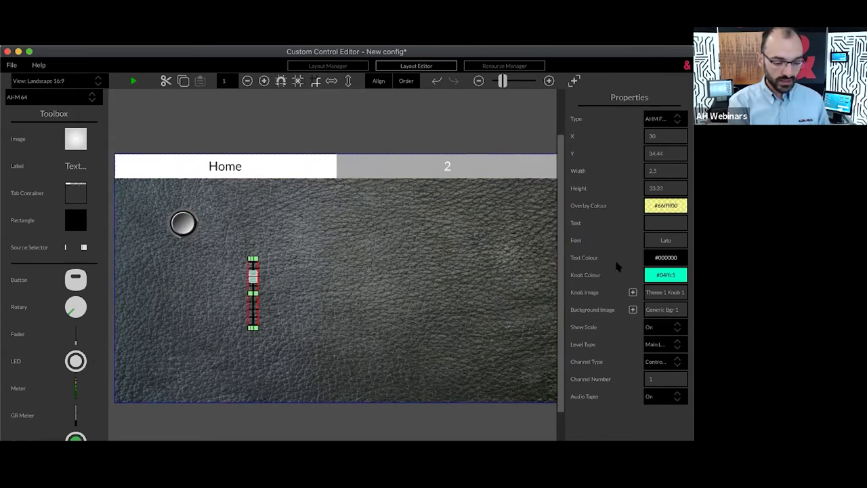
{"action": "left_click_drag", "start_coordinate": [260, 330], "coordinate": [268, 379]}
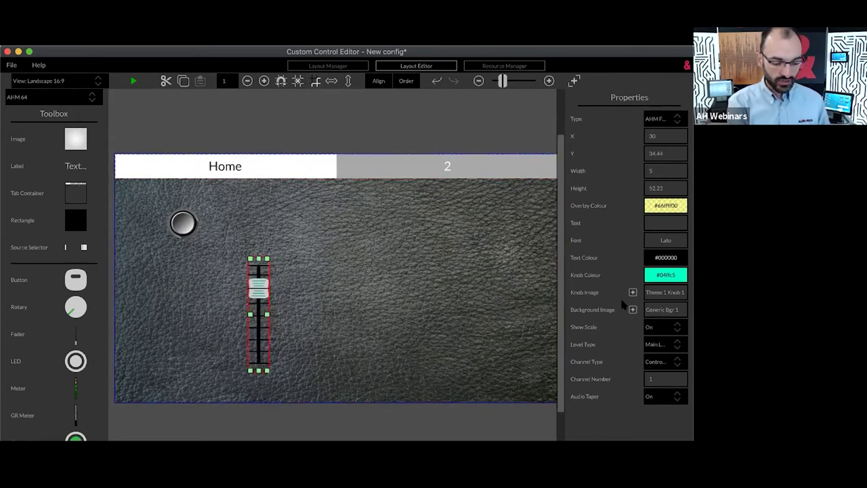
{"action": "left_click", "coordinate": [668, 299]}
{"action": "double_click", "coordinate": [511, 198]}
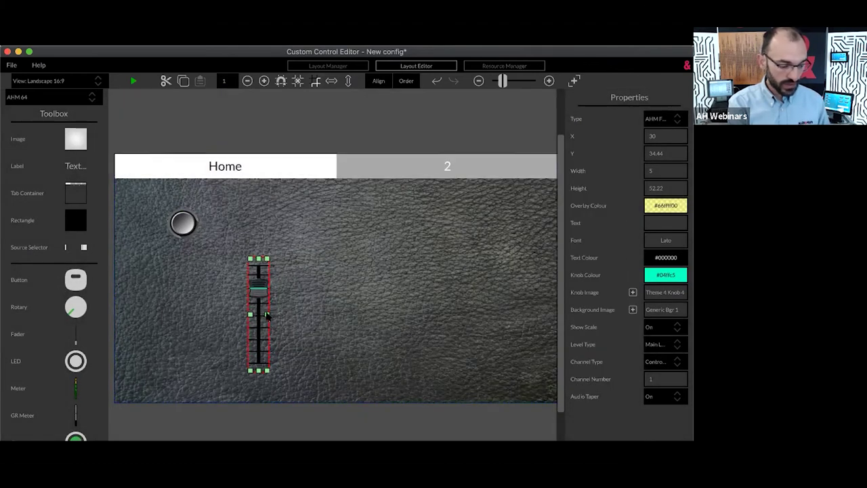
Narrow the fader to a width of 4 and turn its scale display off.
{"action": "key", "text": "shift+Left"}
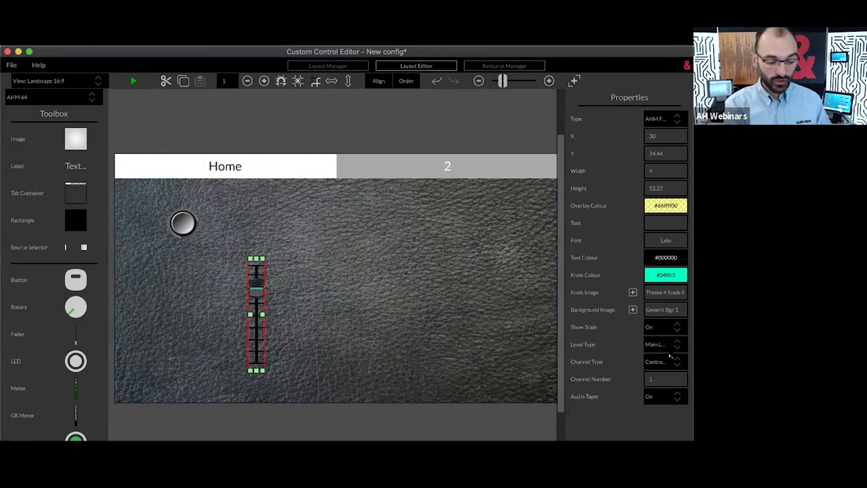
{"action": "left_click", "coordinate": [667, 327]}
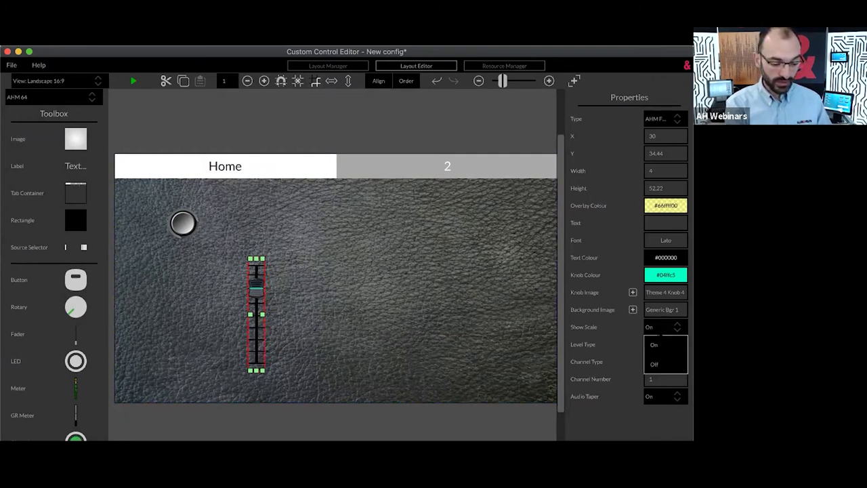
{"action": "left_click", "coordinate": [658, 364]}
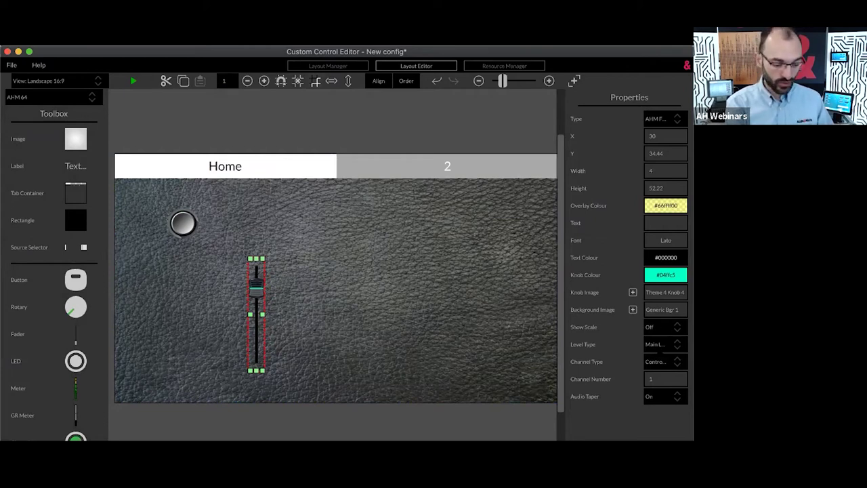
Keep the fader's level type on Main Level and set its channel type to Input.
{"action": "left_click", "coordinate": [665, 346]}
{"action": "left_click", "coordinate": [662, 361]}
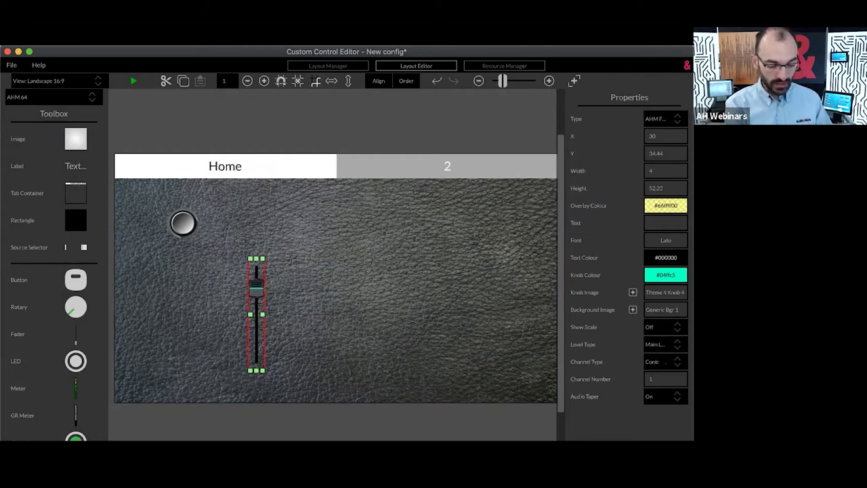
{"action": "left_click", "coordinate": [662, 362]}
{"action": "left_click", "coordinate": [660, 403]}
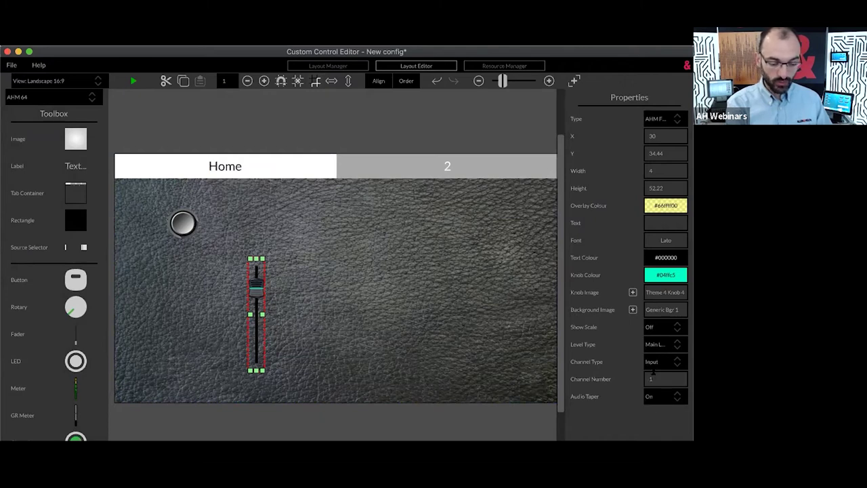
{"action": "left_click", "coordinate": [387, 128]}
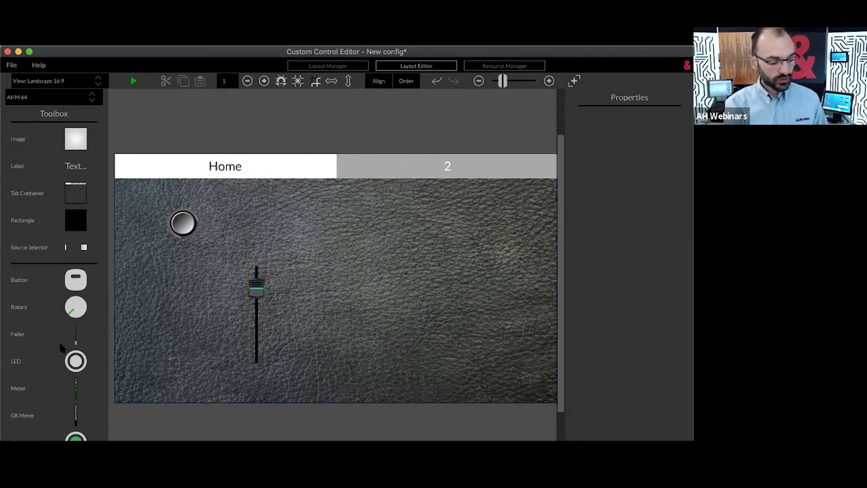
Place a meter to the right of the fader, about 2.5 wide by 33.33 high, and load meter.png as its image.
{"action": "scroll", "coordinate": [60, 349], "scroll_direction": "down", "scroll_amount": 1}
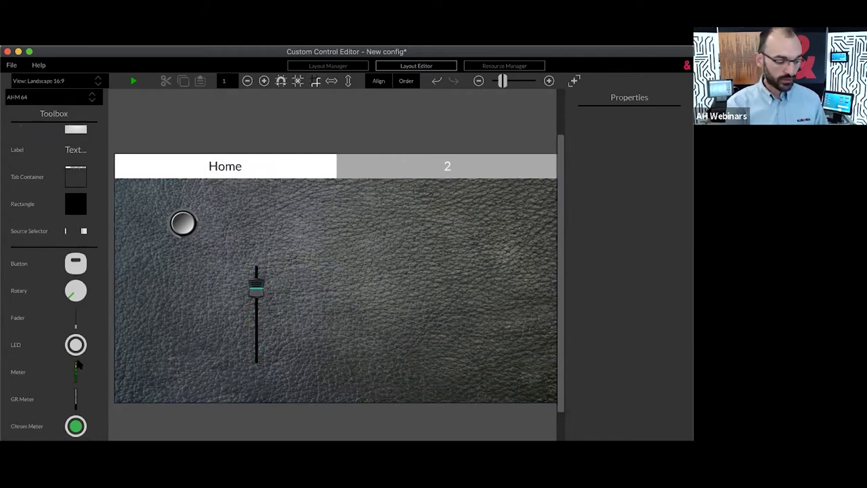
{"action": "left_click_drag", "start_coordinate": [75, 371], "coordinate": [332, 276]}
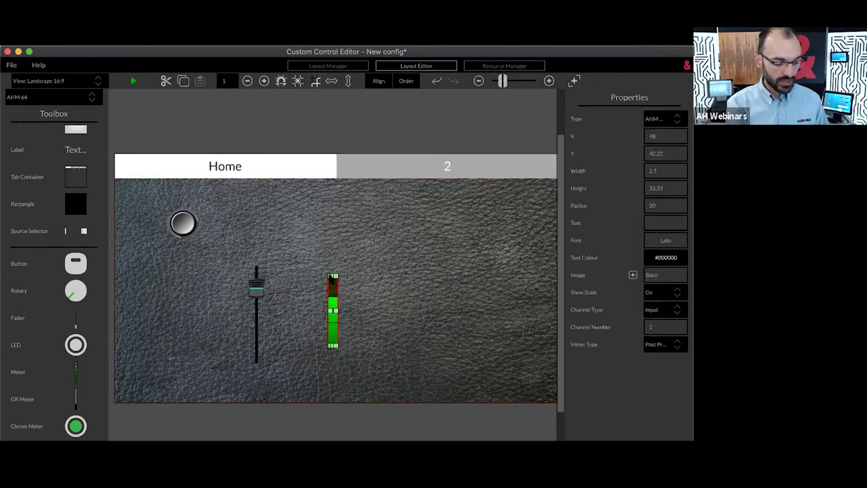
{"action": "left_click", "coordinate": [633, 275]}
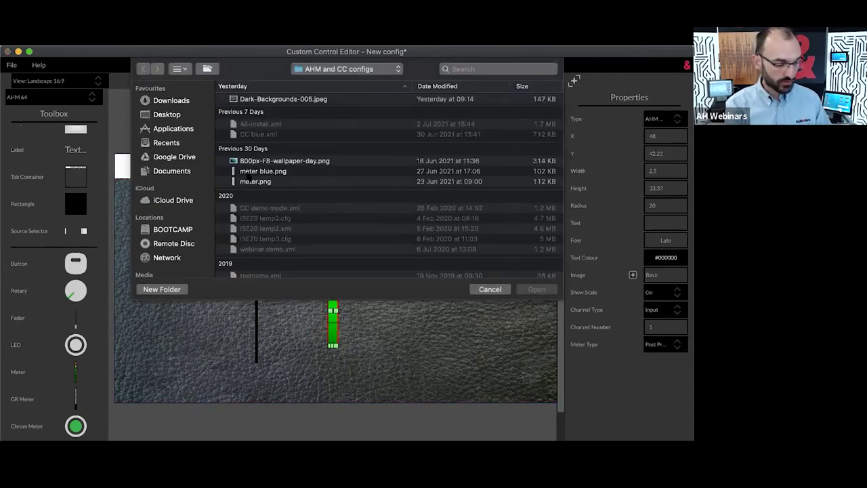
{"action": "double_click", "coordinate": [251, 181]}
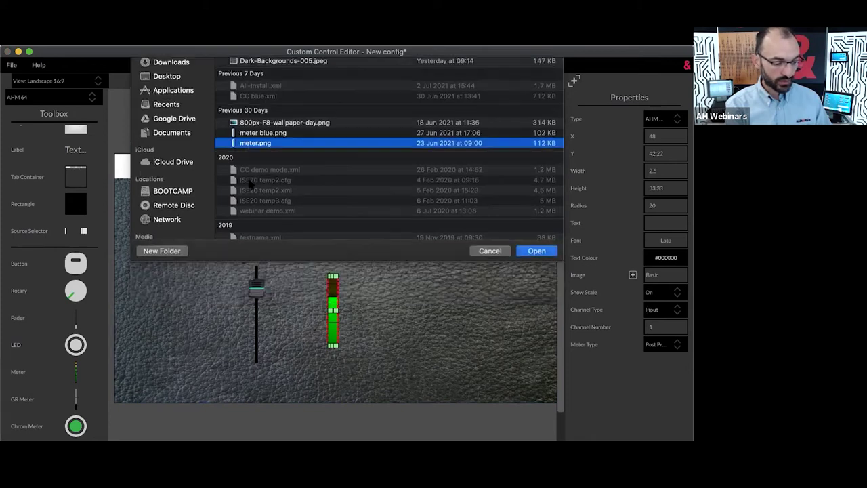
{"action": "left_click", "coordinate": [342, 139]}
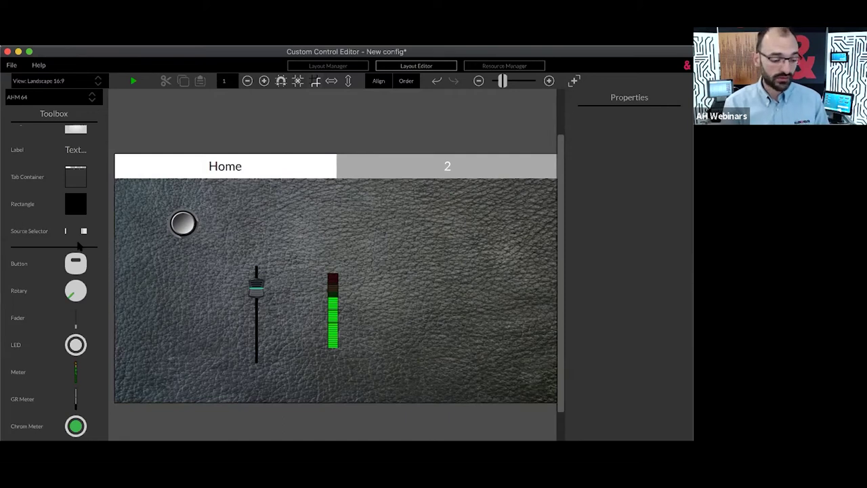
Run the layout preview and stop it.
{"action": "left_click", "coordinate": [231, 163]}
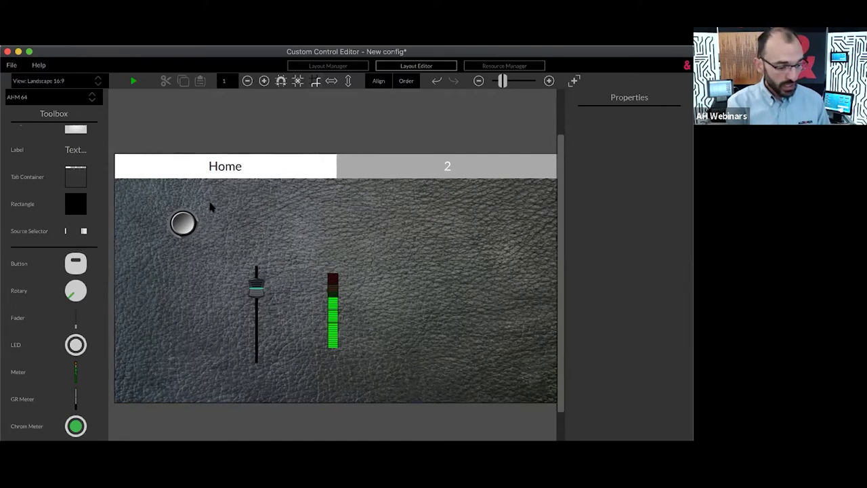
{"action": "left_click", "coordinate": [263, 140]}
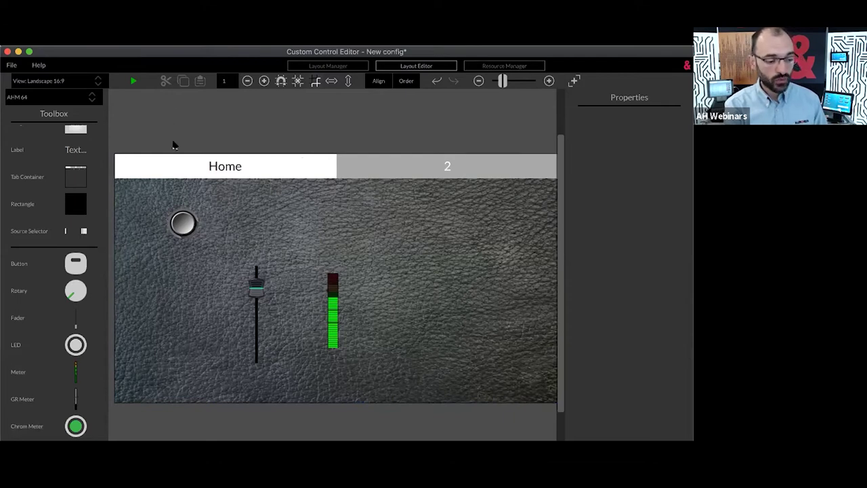
{"action": "left_click", "coordinate": [134, 81]}
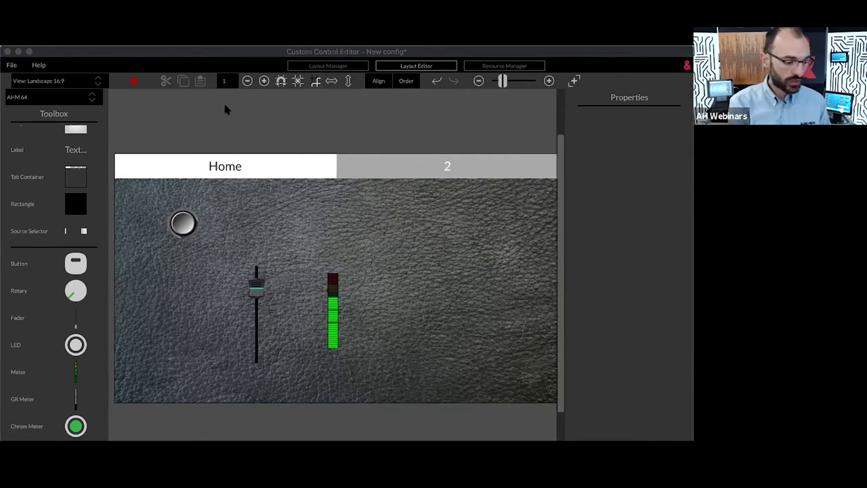
{"action": "left_click", "coordinate": [163, 107]}
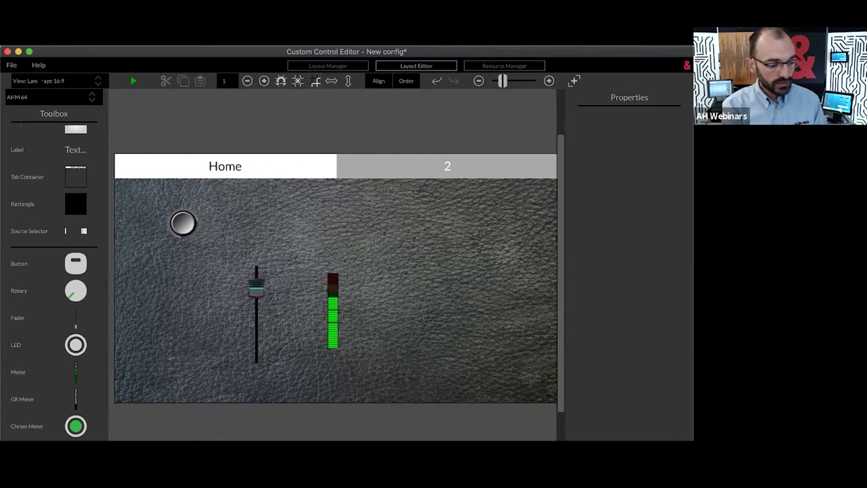
Open the configuration upload dialog to view the AHM-64 target and password options, and close it without uploading.
{"action": "left_click", "coordinate": [11, 65]}
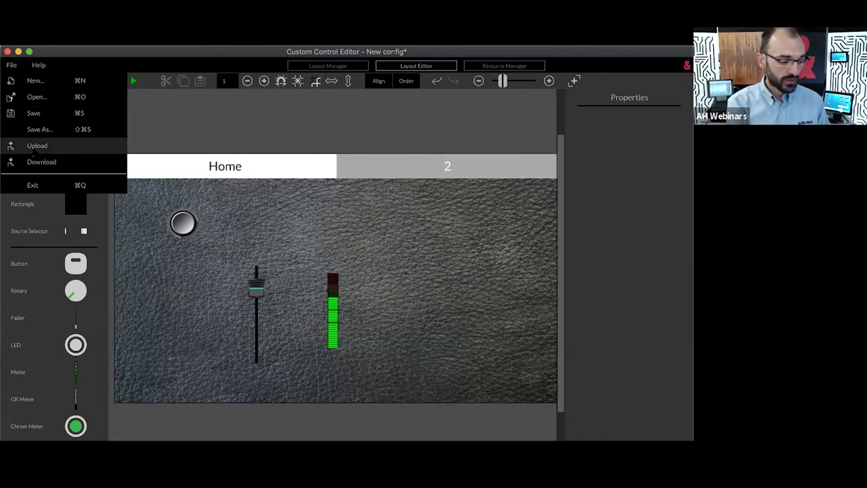
{"action": "left_click", "coordinate": [36, 146]}
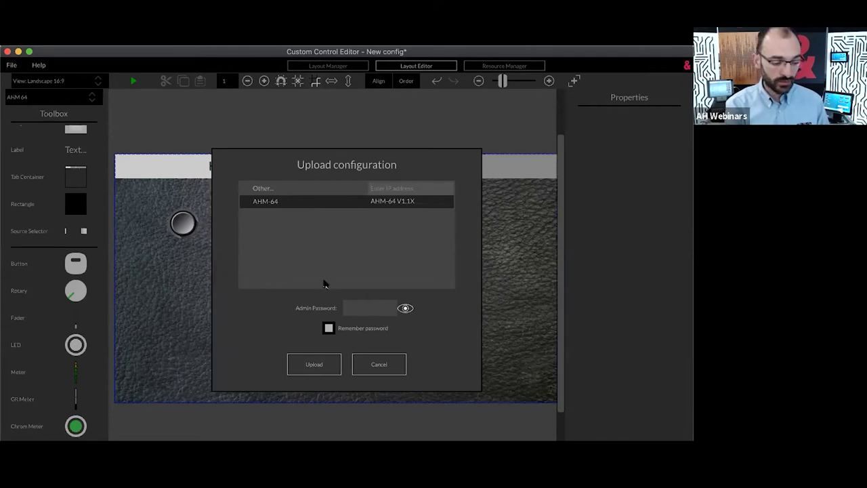
{"action": "left_click", "coordinate": [378, 364]}
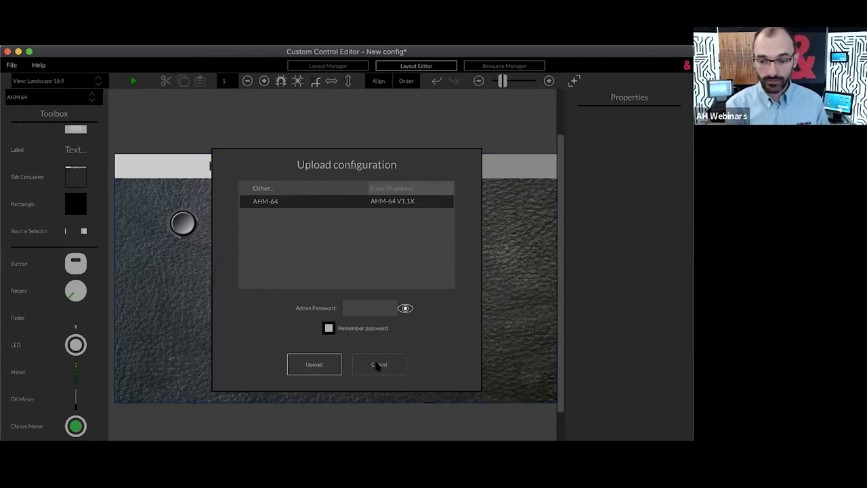
Open the All-Install.xml configuration, discarding the unsaved changes to the current one.
{"action": "left_click", "coordinate": [12, 65]}
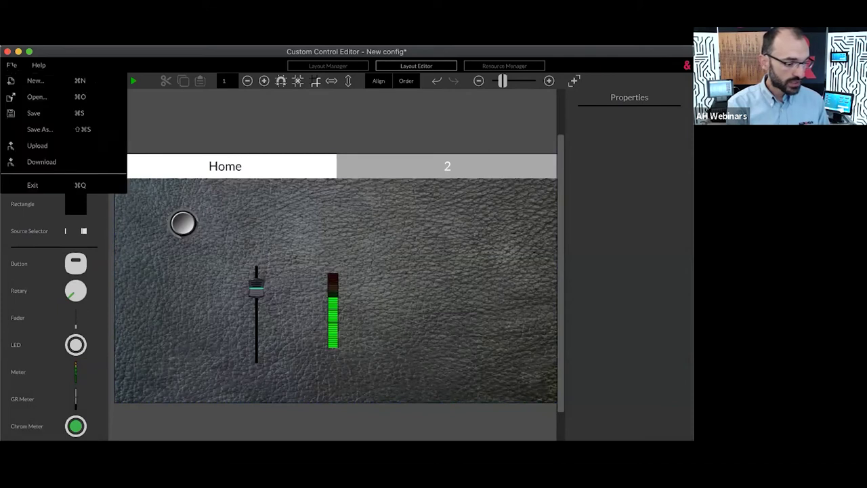
{"action": "left_click", "coordinate": [27, 97]}
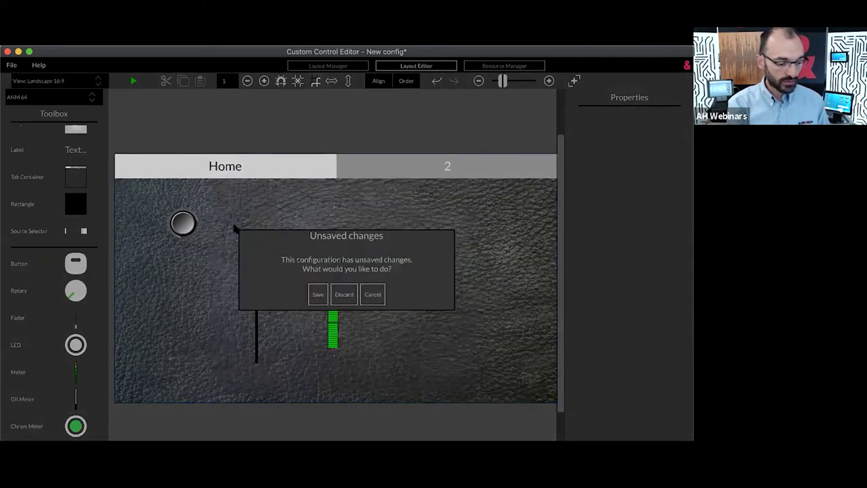
{"action": "left_click", "coordinate": [344, 295]}
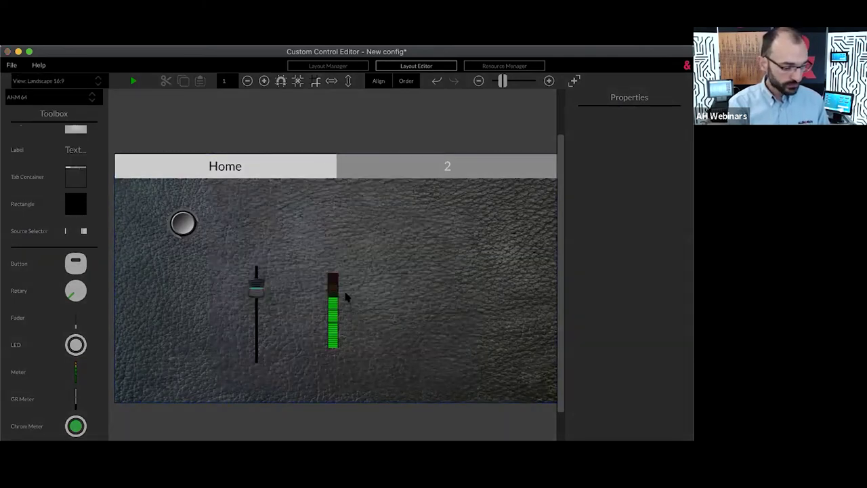
{"action": "left_click", "coordinate": [260, 123]}
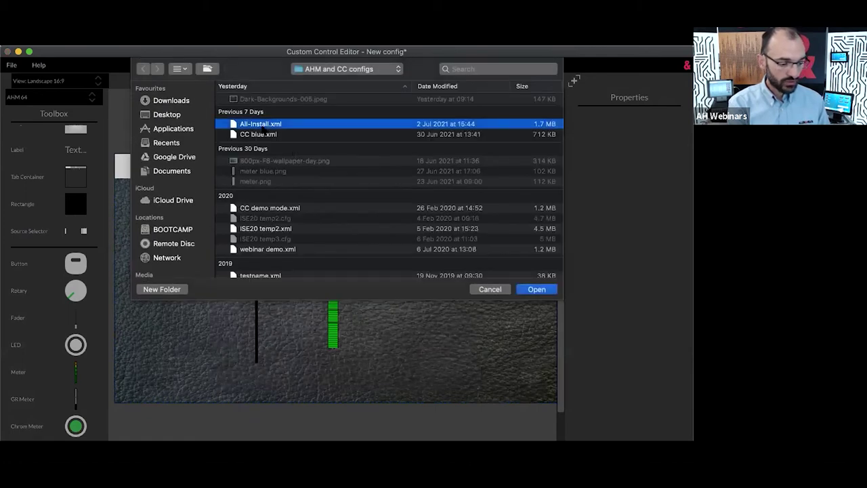
{"action": "double_click", "coordinate": [288, 123]}
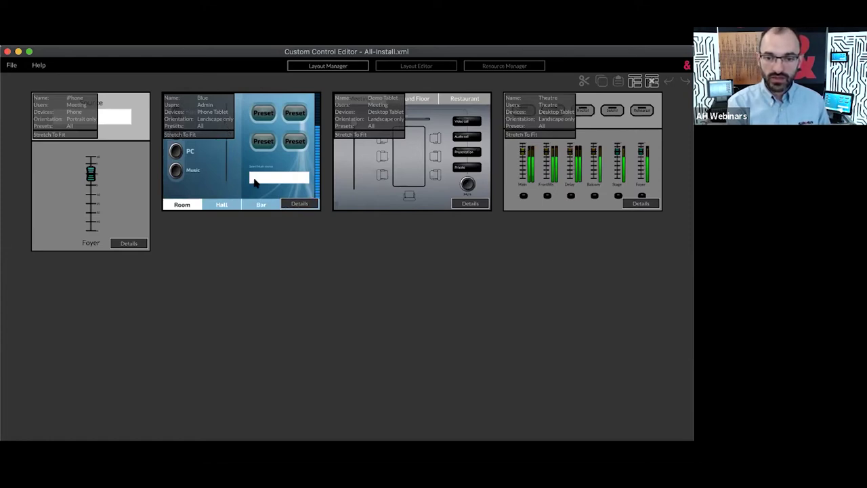
Examine the Blue layout's details, including its users, devices, orientation options and presets, and close them without saving changes.
{"action": "left_click", "coordinate": [298, 204]}
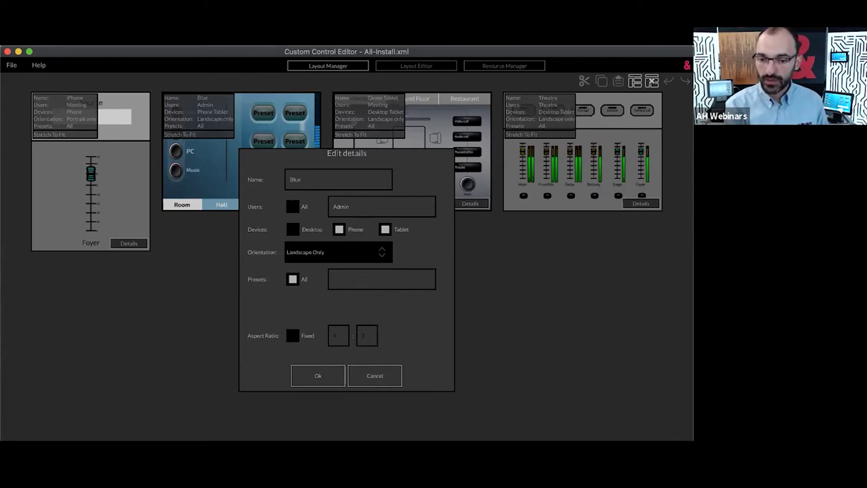
{"action": "left_click", "coordinate": [338, 252]}
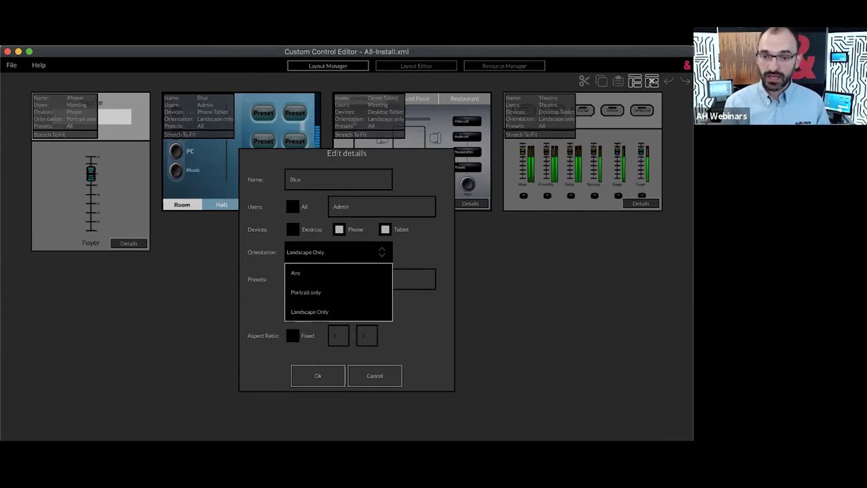
{"action": "left_click", "coordinate": [437, 257]}
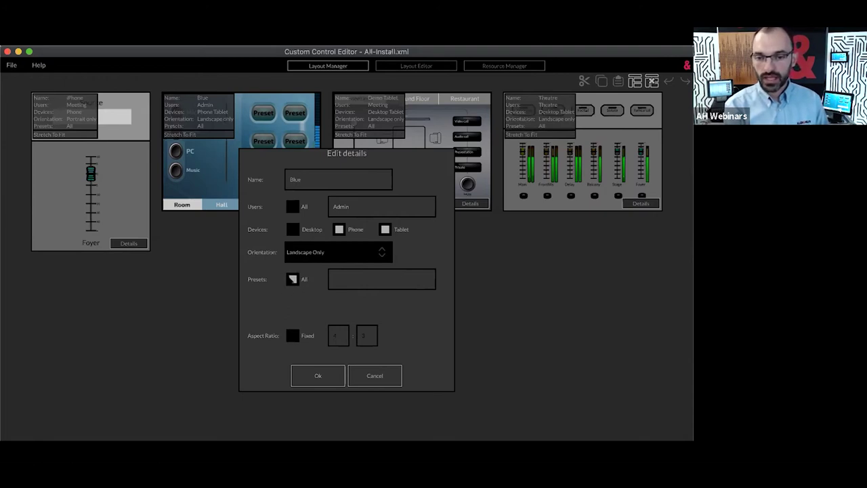
{"action": "left_click", "coordinate": [291, 279]}
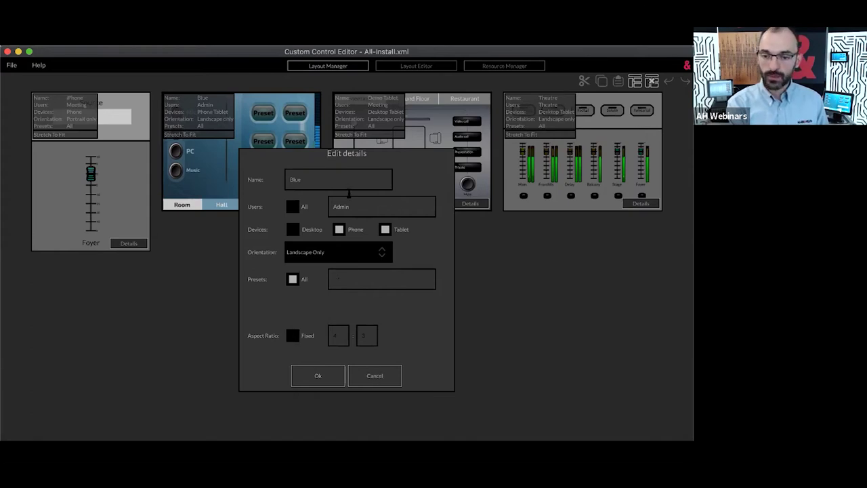
{"action": "left_click", "coordinate": [360, 376]}
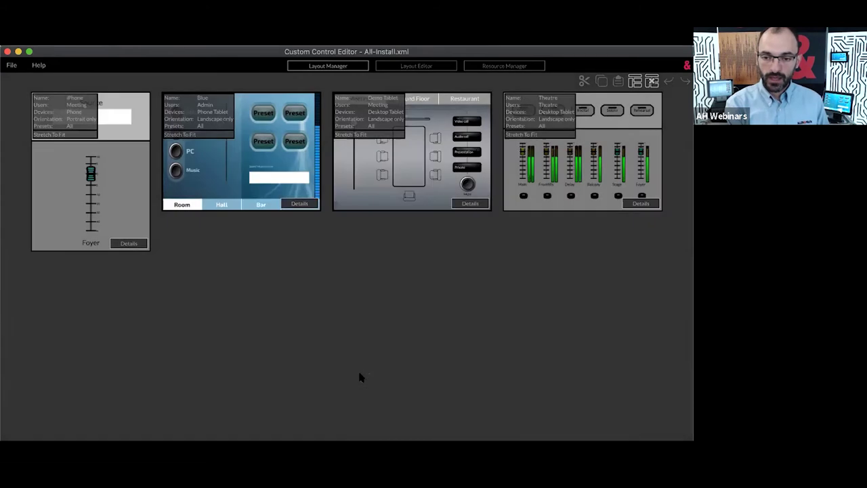
Examine the details of the Demo Tablet and Theatre layouts without changing them.
{"action": "left_click", "coordinate": [469, 204]}
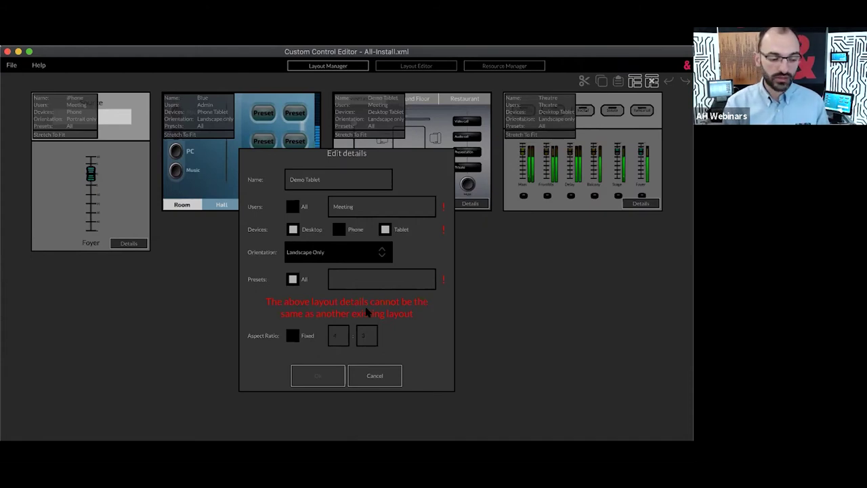
{"action": "left_click", "coordinate": [374, 376]}
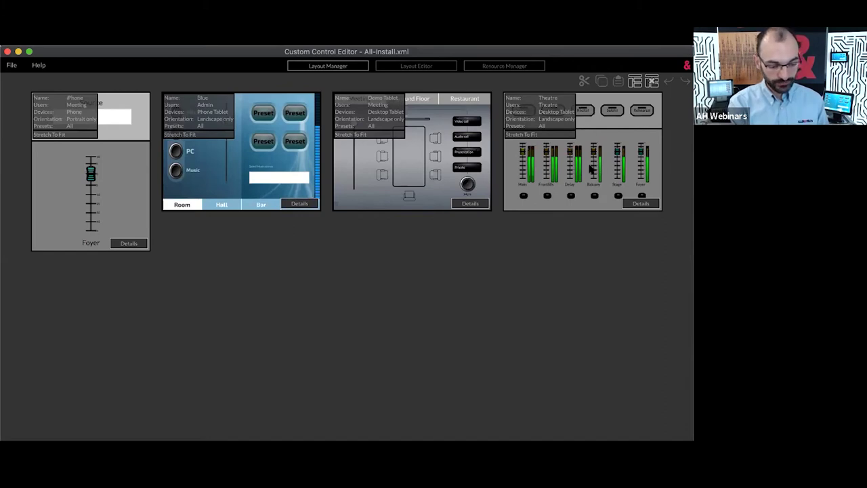
{"action": "left_click", "coordinate": [640, 203]}
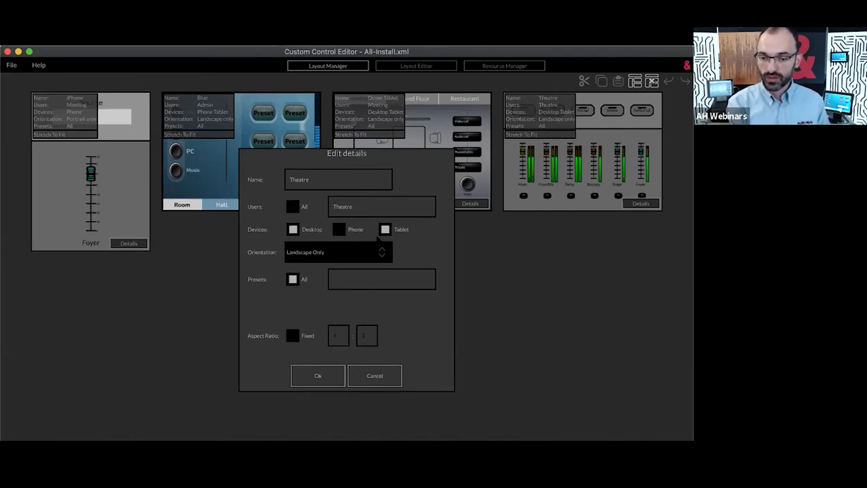
{"action": "left_click", "coordinate": [372, 377]}
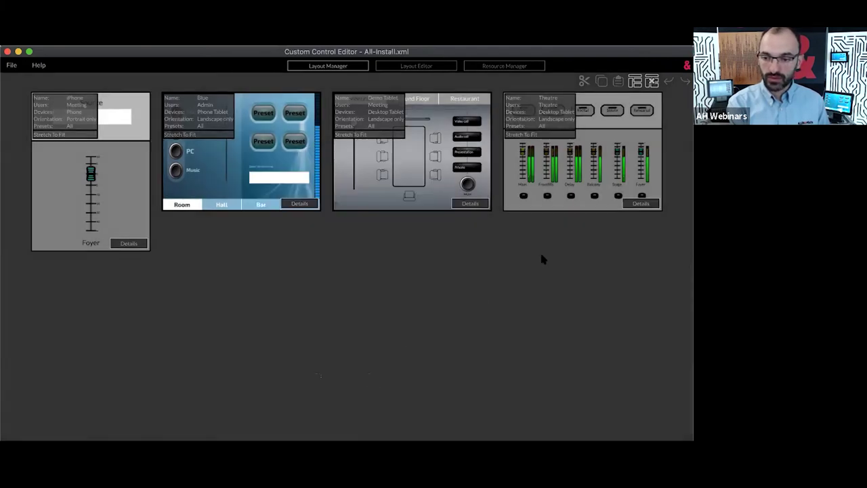
Open the Theatre layout for editing to view its controls, and return to the overview of all layouts.
{"action": "left_click", "coordinate": [601, 201]}
{"action": "double_click", "coordinate": [601, 202]}
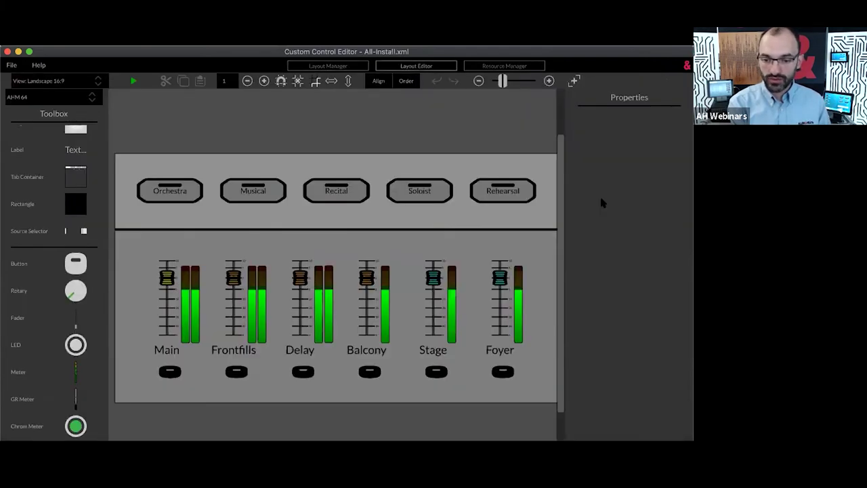
{"action": "left_click", "coordinate": [208, 208]}
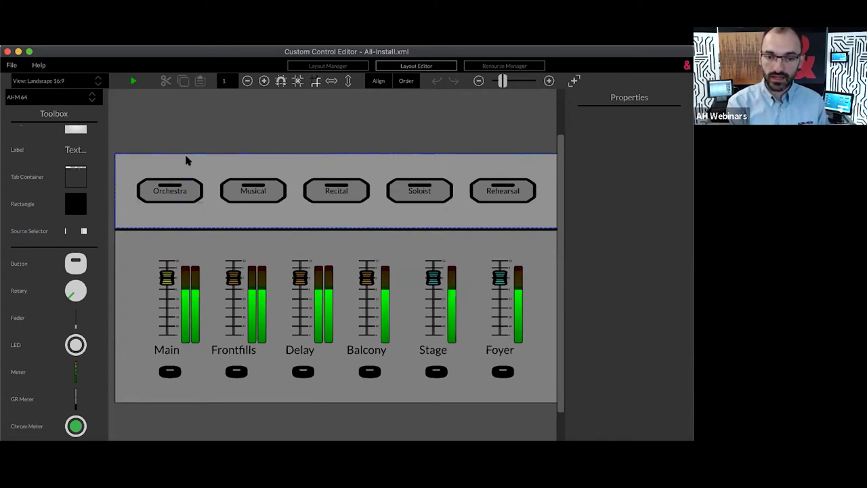
{"action": "left_click", "coordinate": [115, 101]}
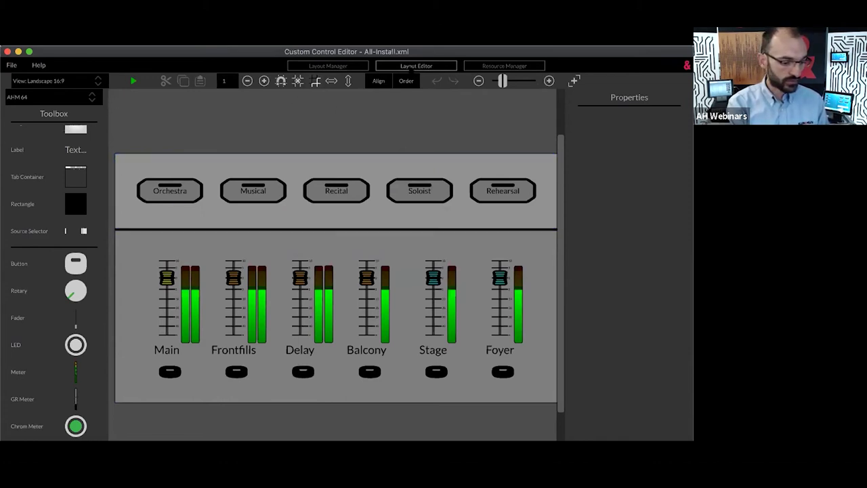
{"action": "left_click", "coordinate": [356, 67]}
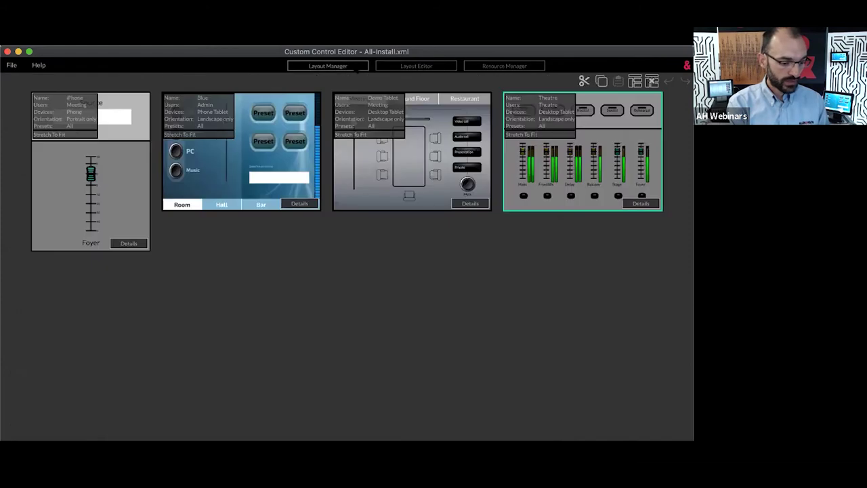
Review the Demo Tablet layout's Ground Floor, Restaurant and Meeting tabs and the iPhone layout, returning to the layout overview after each.
{"action": "double_click", "coordinate": [393, 203]}
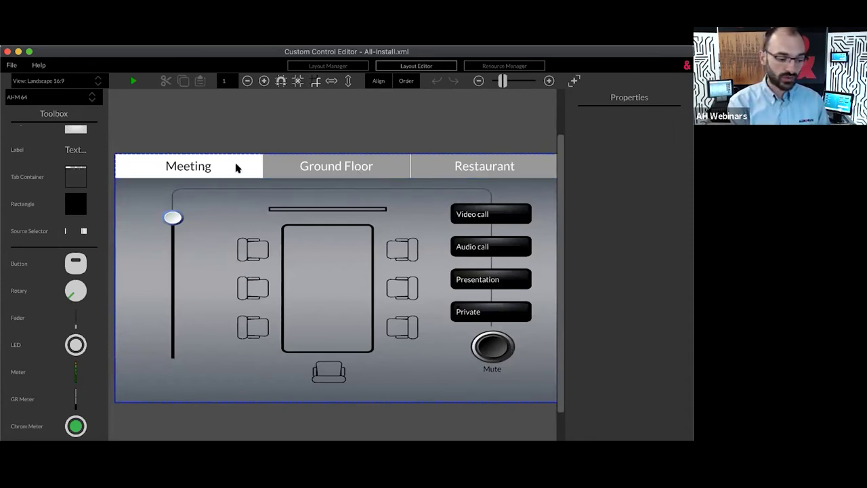
{"action": "left_click", "coordinate": [300, 167]}
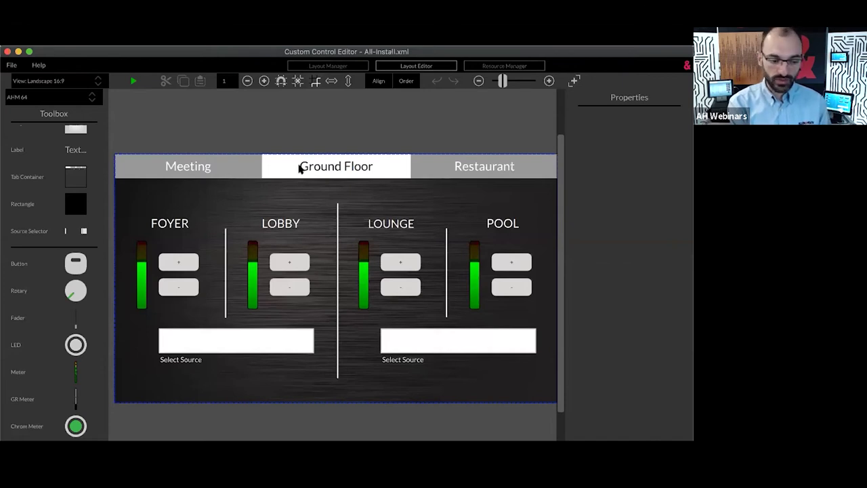
{"action": "left_click", "coordinate": [439, 174]}
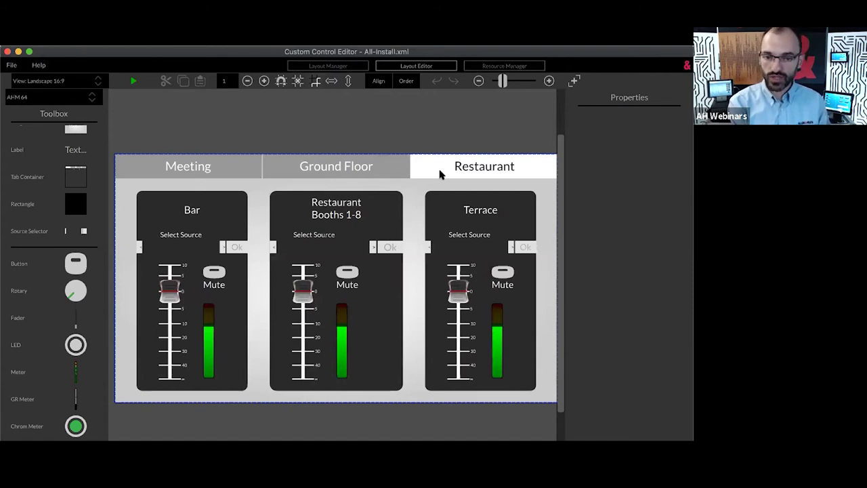
{"action": "left_click", "coordinate": [238, 174]}
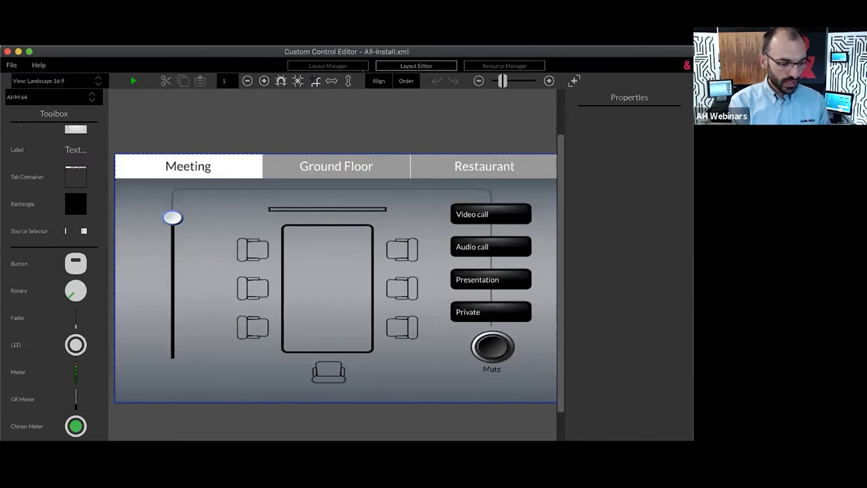
{"action": "key", "text": "Escape"}
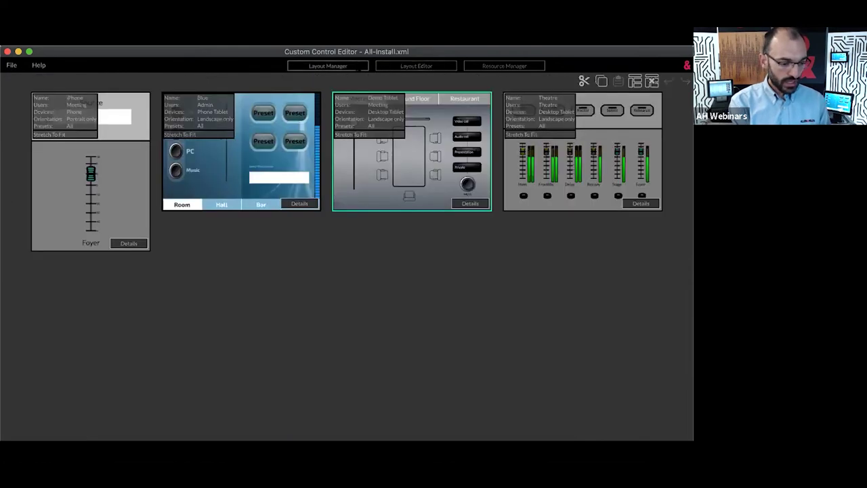
{"action": "double_click", "coordinate": [124, 175]}
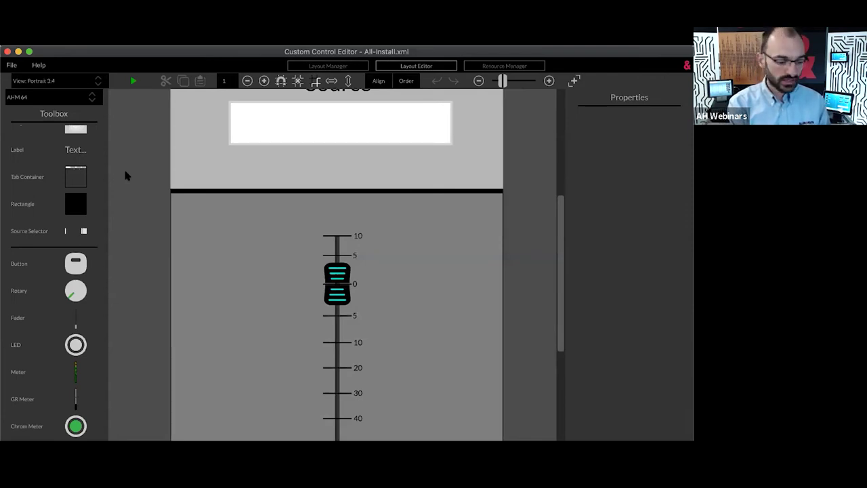
{"action": "left_click", "coordinate": [357, 68]}
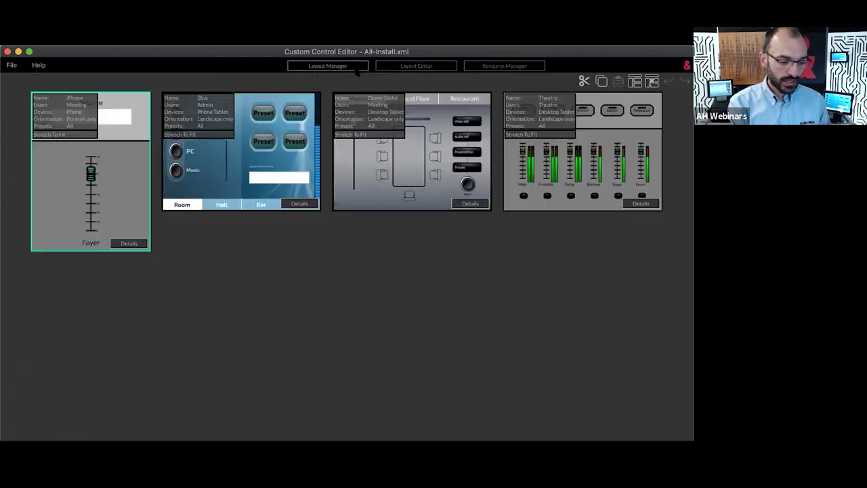